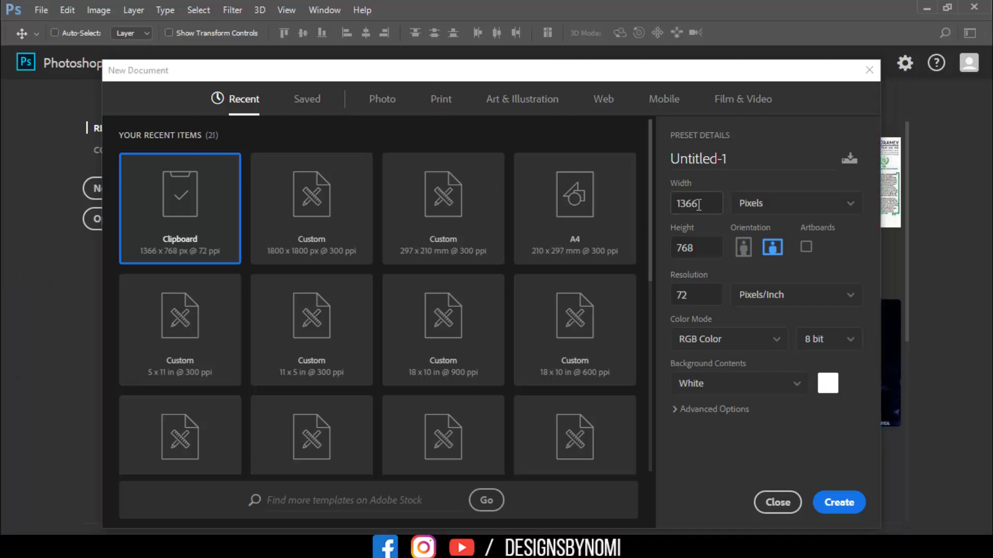
Set the new document to 1800 × 1800 pixels at 300 pixels per inch
left_click(682, 203)
key("BackSpace")
key("BackSpace")
key("BackSpace")
key("BackSpace")
type("1800")
key("Tab")
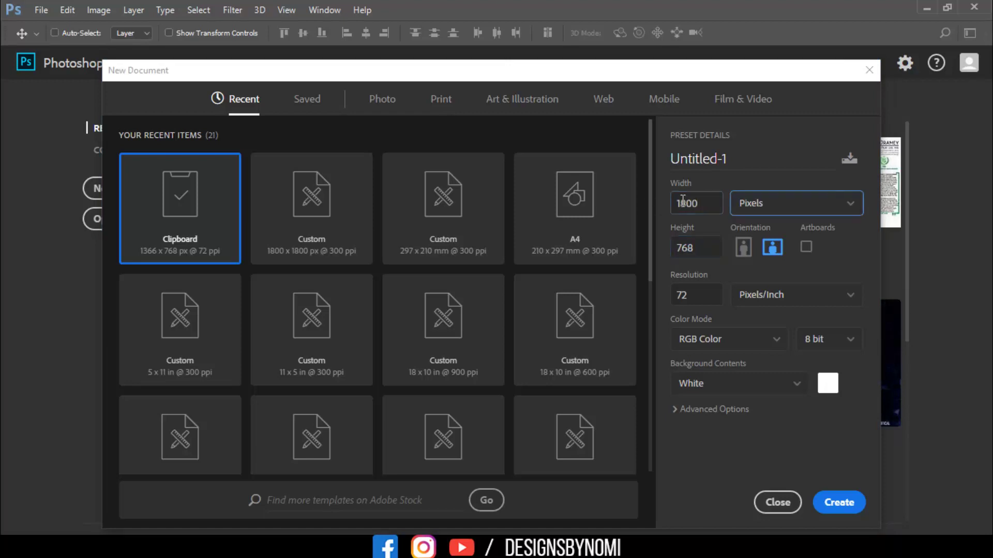
type("1800")
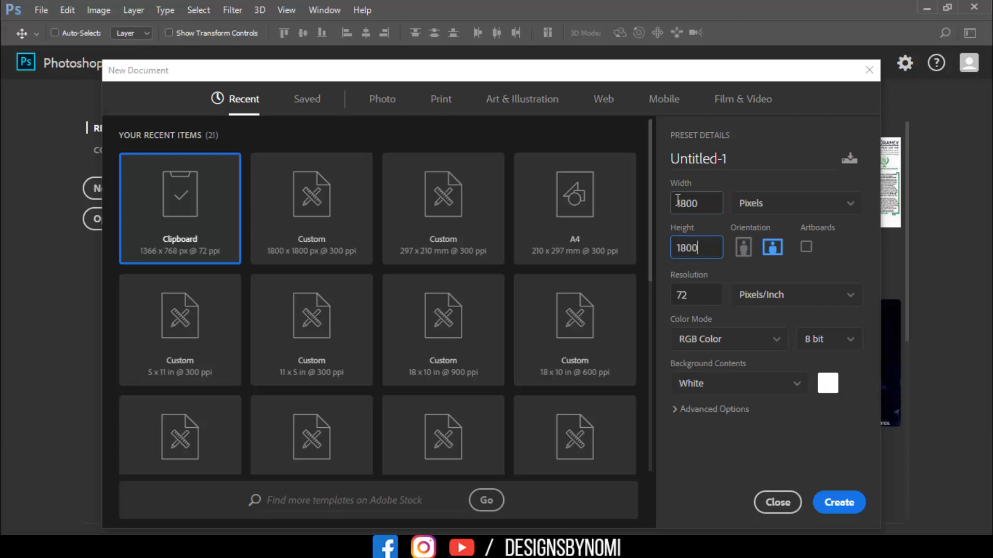
key("Tab")
type("3")
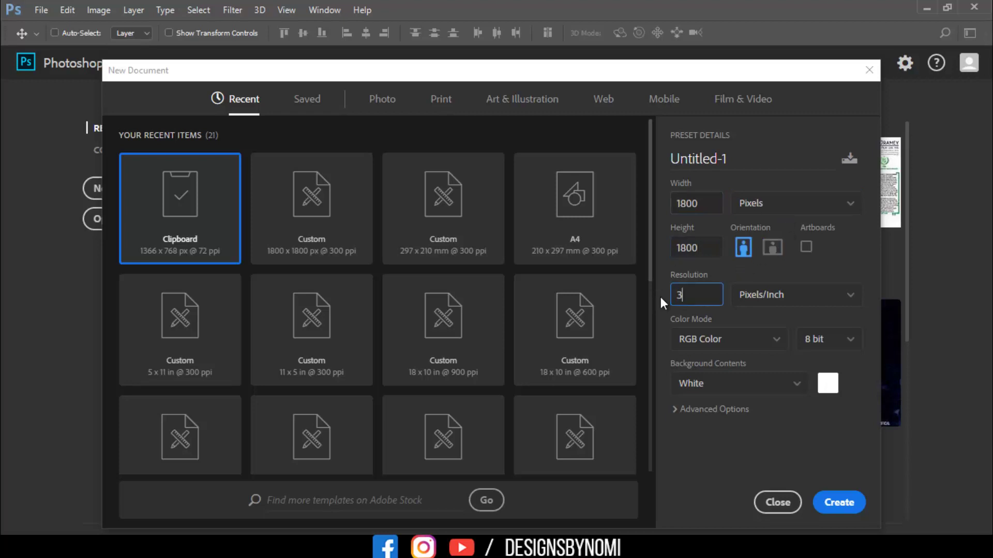
type("00")
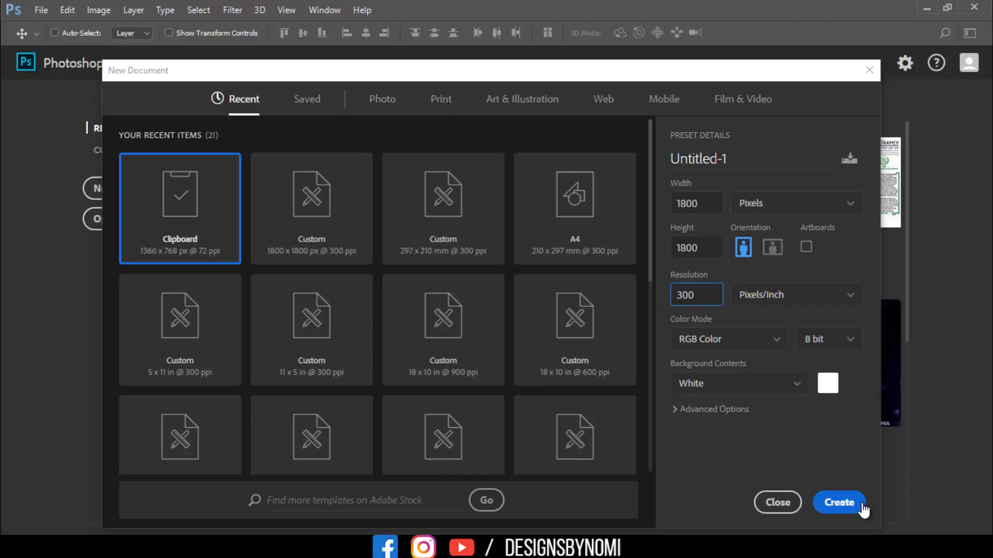
Create the blank white Untitled-1 document and show the Swatches panel, then the Color panel
left_click(838, 503)
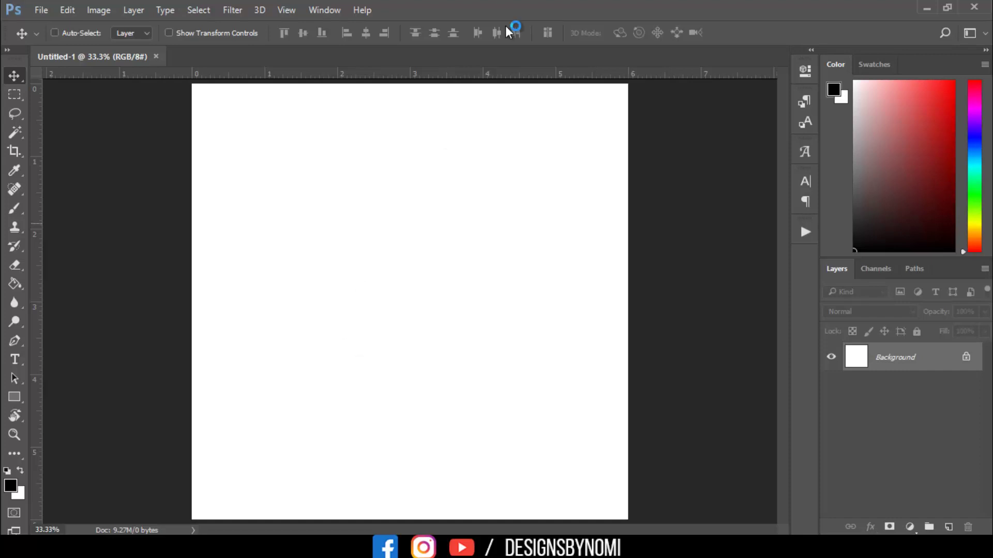
left_click(888, 66)
left_click(842, 69)
Open and close the Tool Presets list, then draw and clear a rectangular marquee selection
left_click(36, 35)
left_click(37, 34)
left_click(15, 94)
left_click_drag(243, 125, 378, 329)
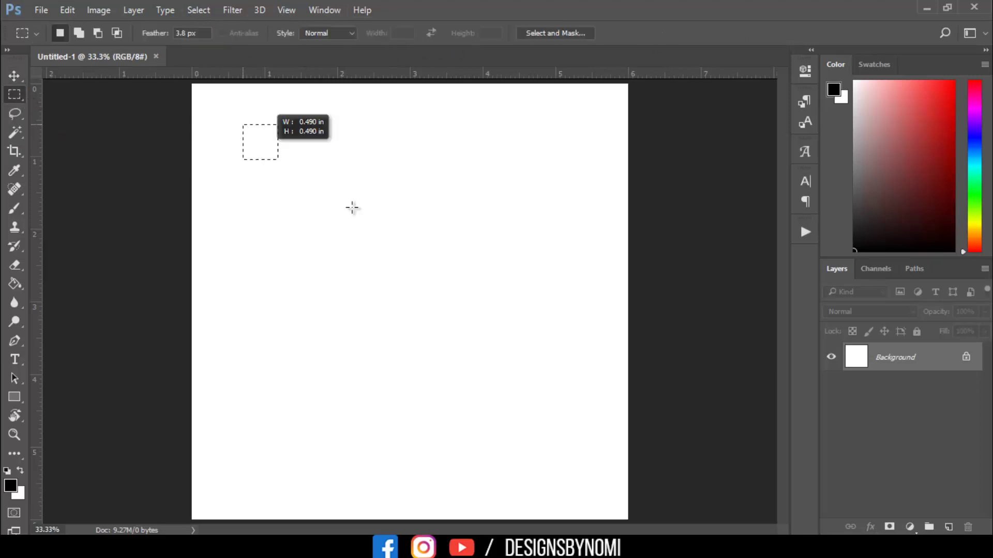
left_click(510, 339)
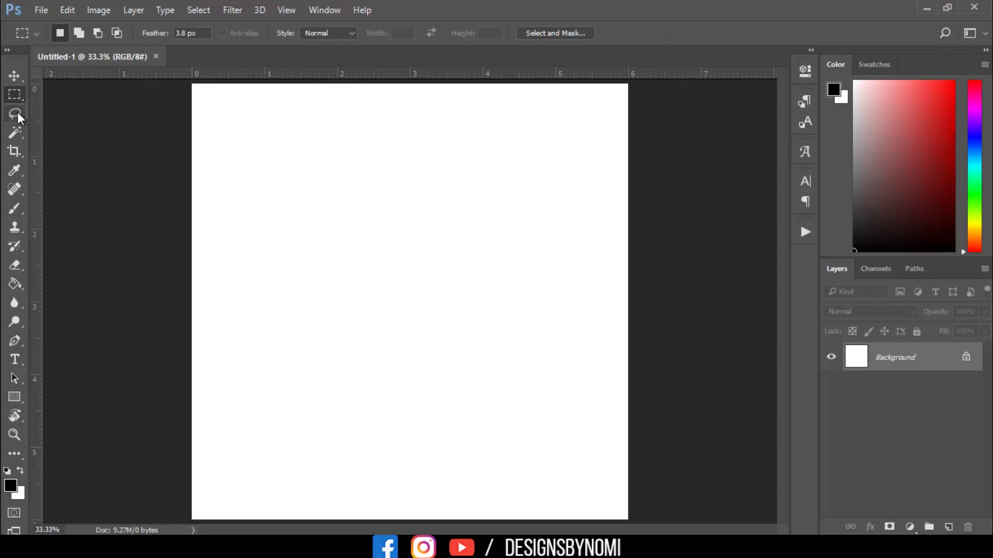
Mark a crop area, abandon it with the Move tool, and activate the Type tool
left_click(13, 152)
left_click_drag(234, 123, 446, 303)
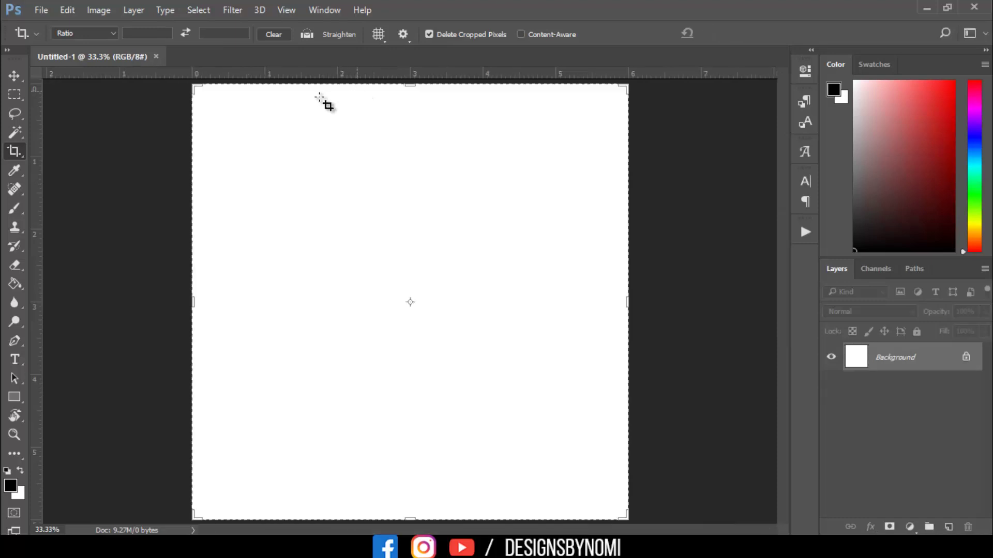
left_click(14, 78)
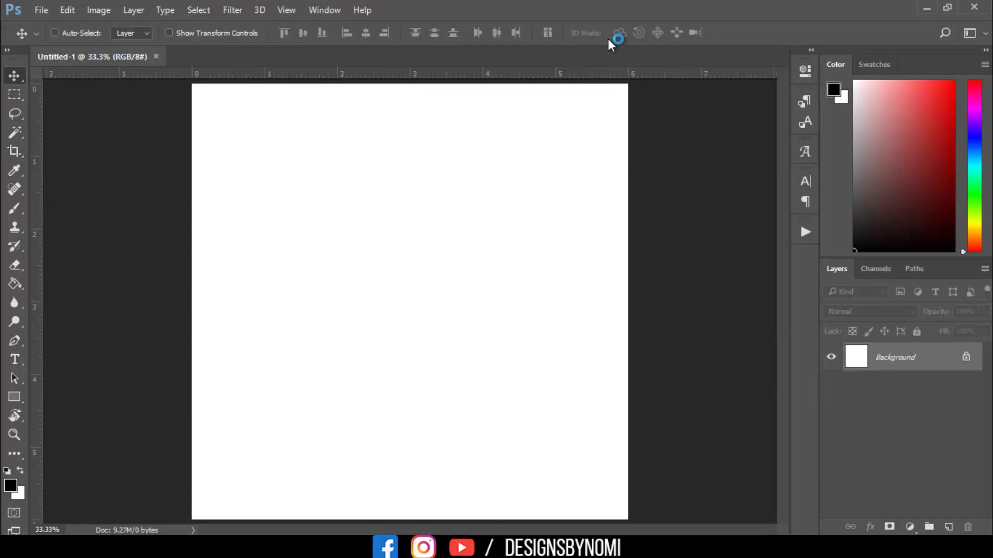
left_click(14, 360)
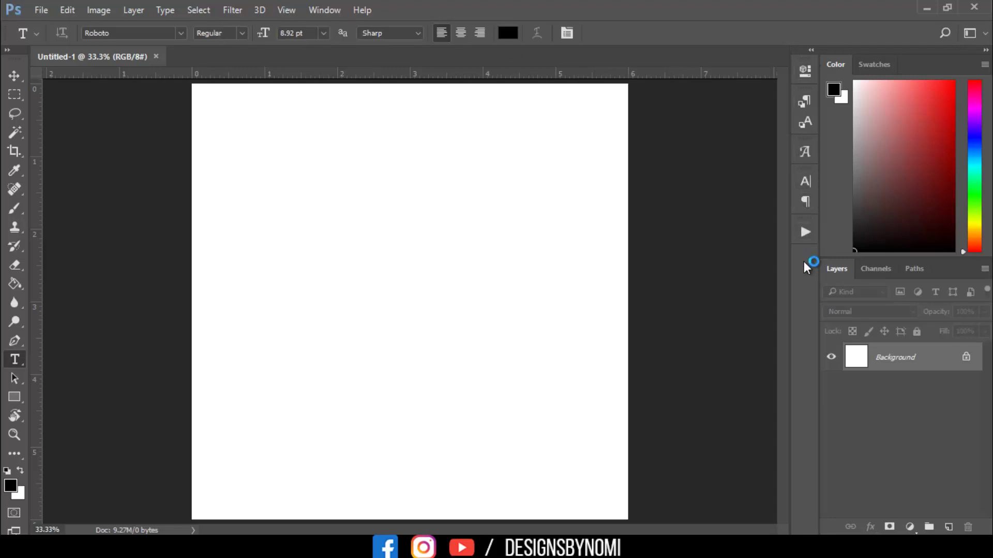
left_click(808, 73)
left_click(807, 73)
left_click(804, 108)
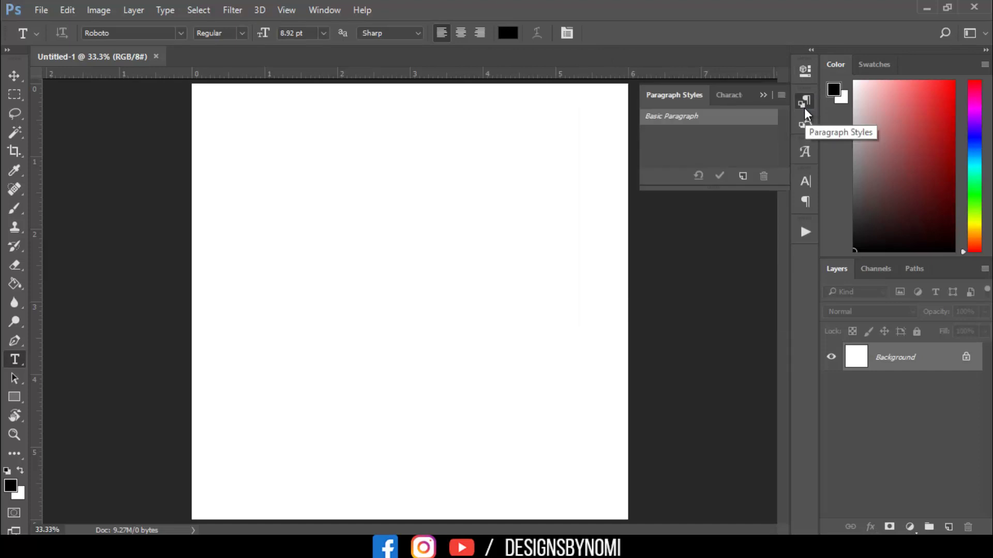
left_click(804, 123)
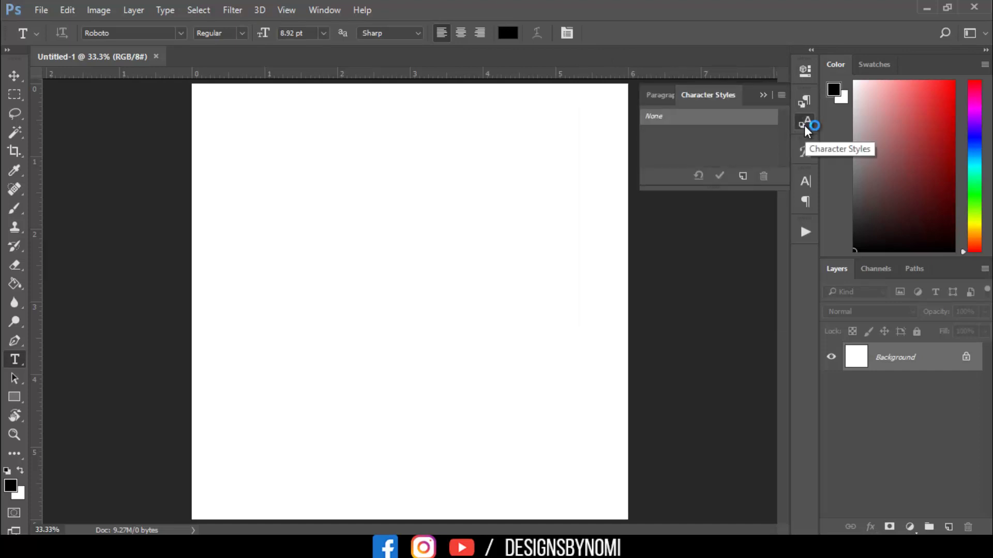
left_click(804, 124)
left_click(805, 153)
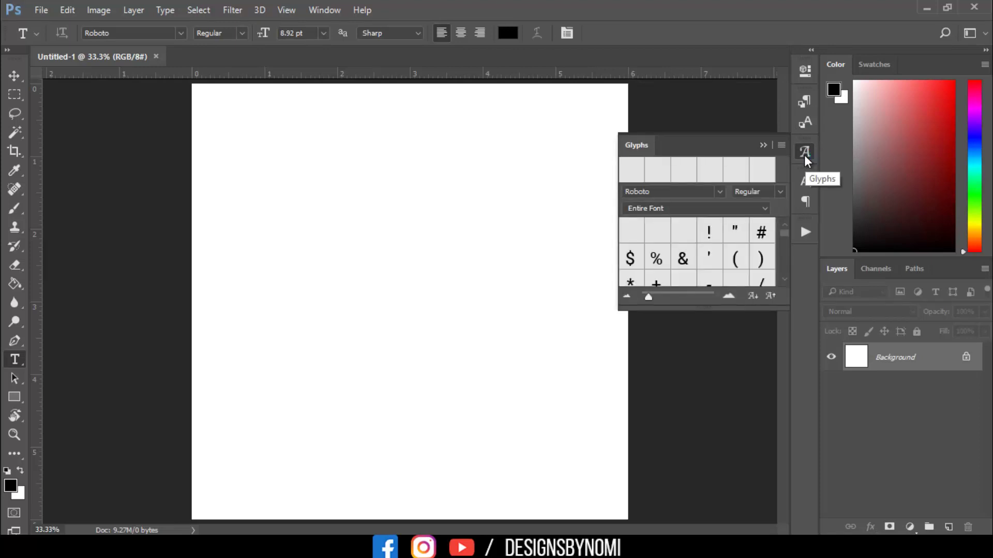
left_click(805, 155)
left_click(805, 185)
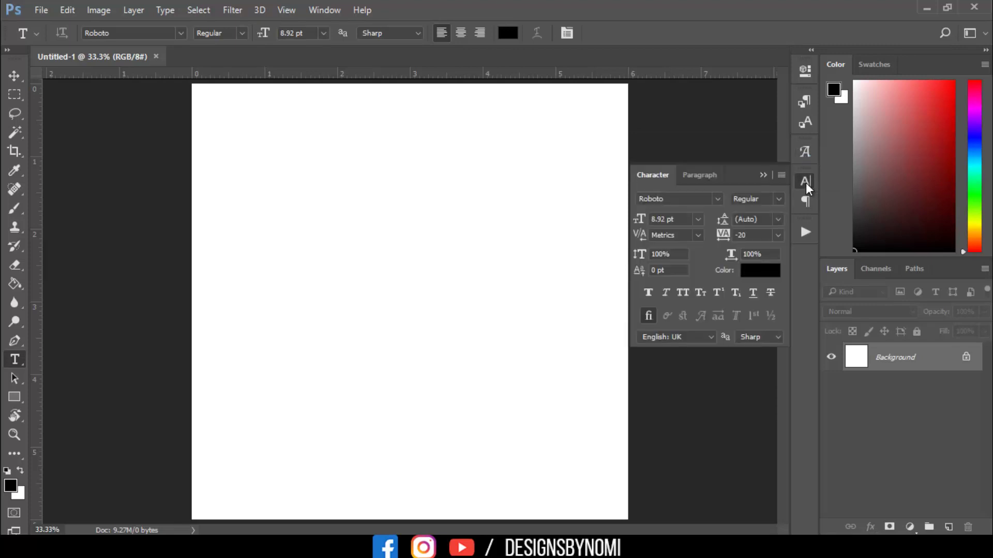
left_click(706, 185)
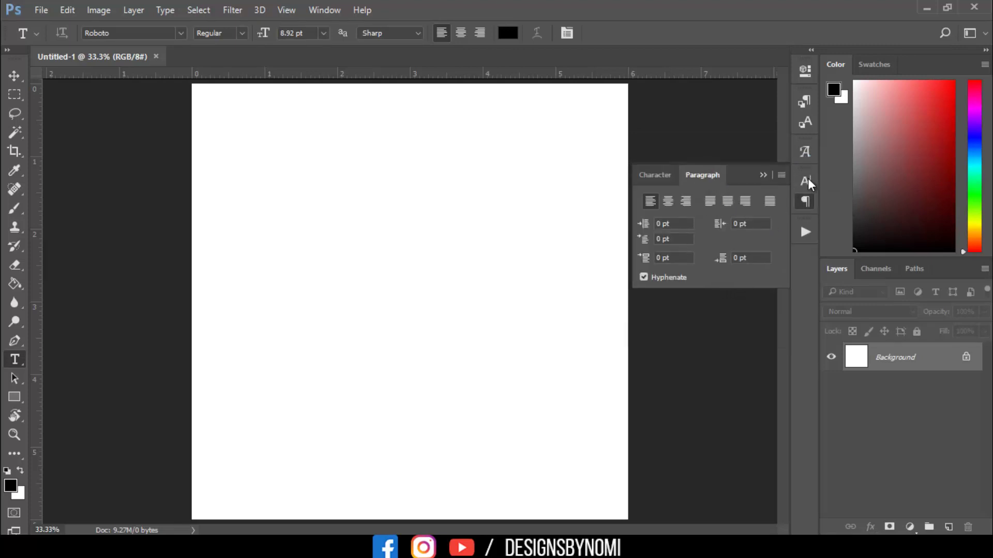
left_click(807, 204)
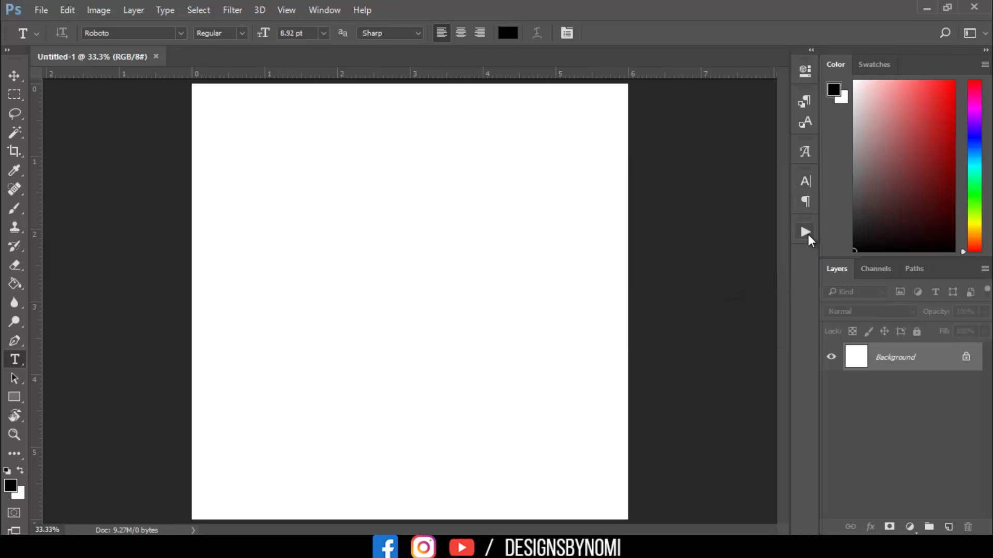
left_click(808, 234)
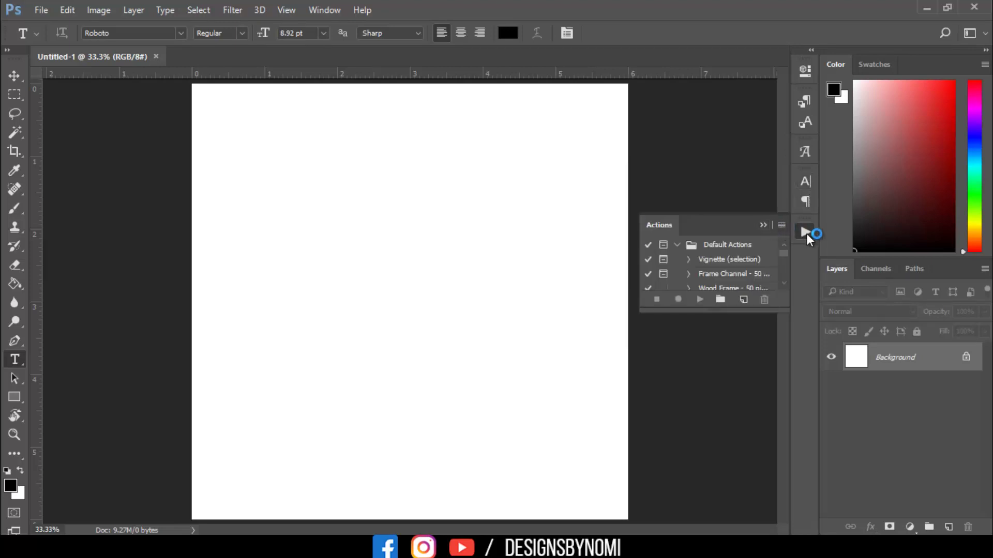
left_click(806, 234)
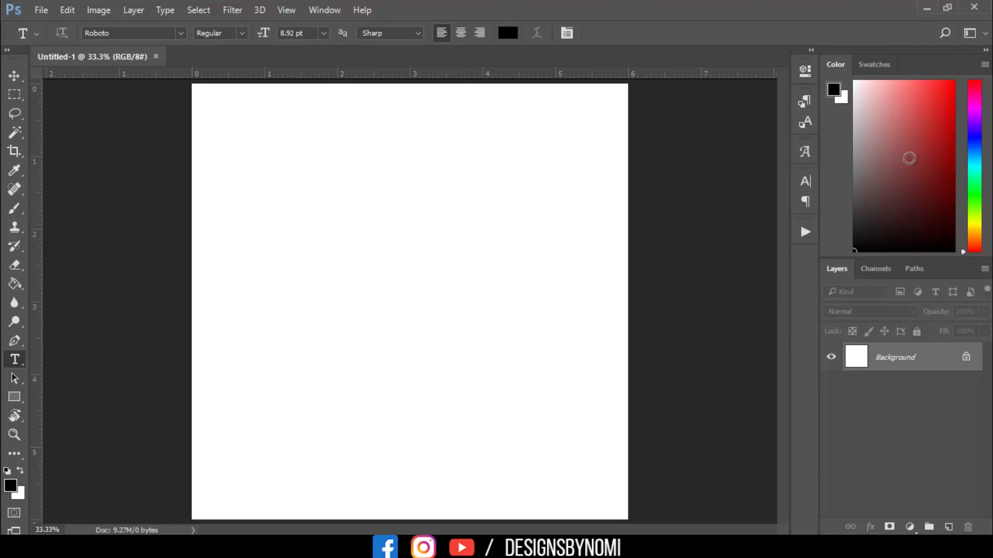
left_click(985, 50)
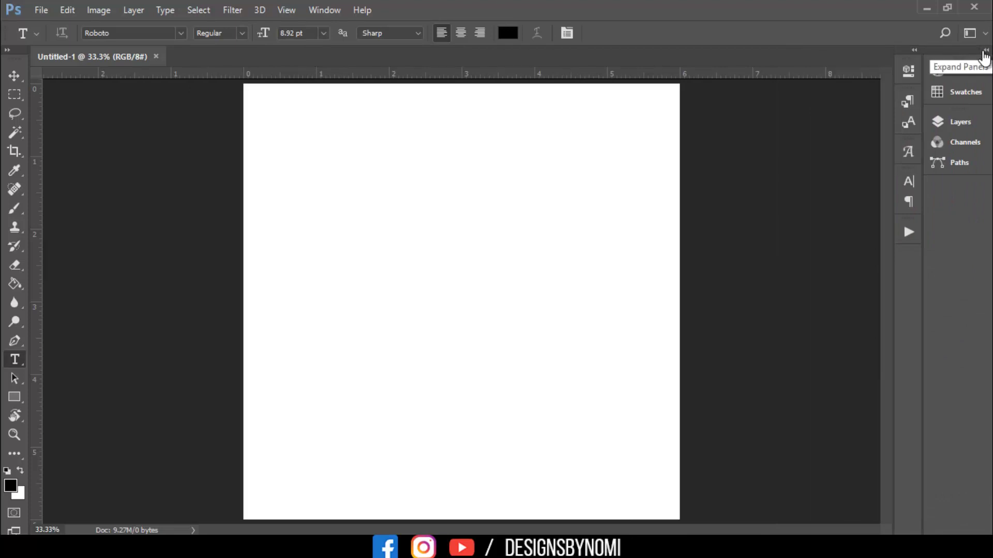
left_click(984, 54)
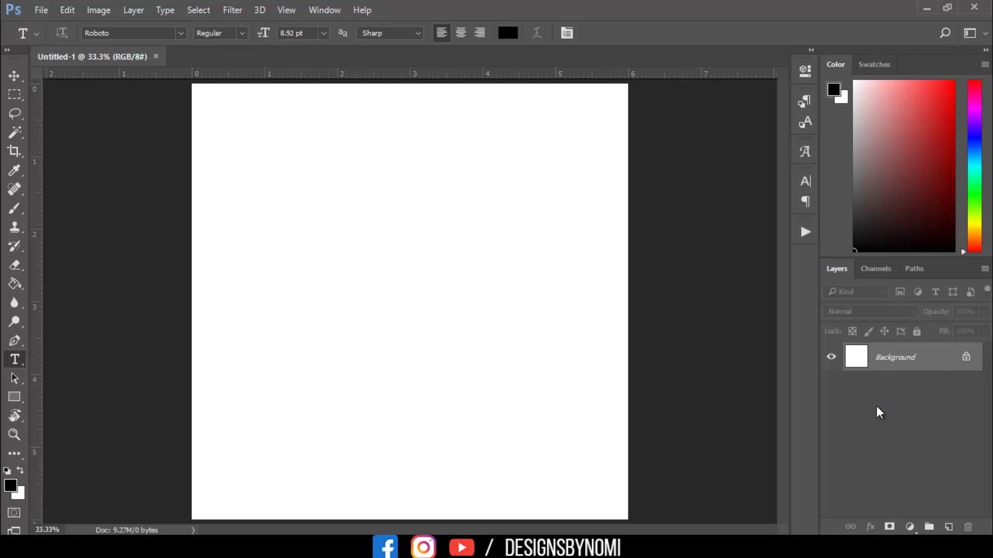
left_click(985, 34)
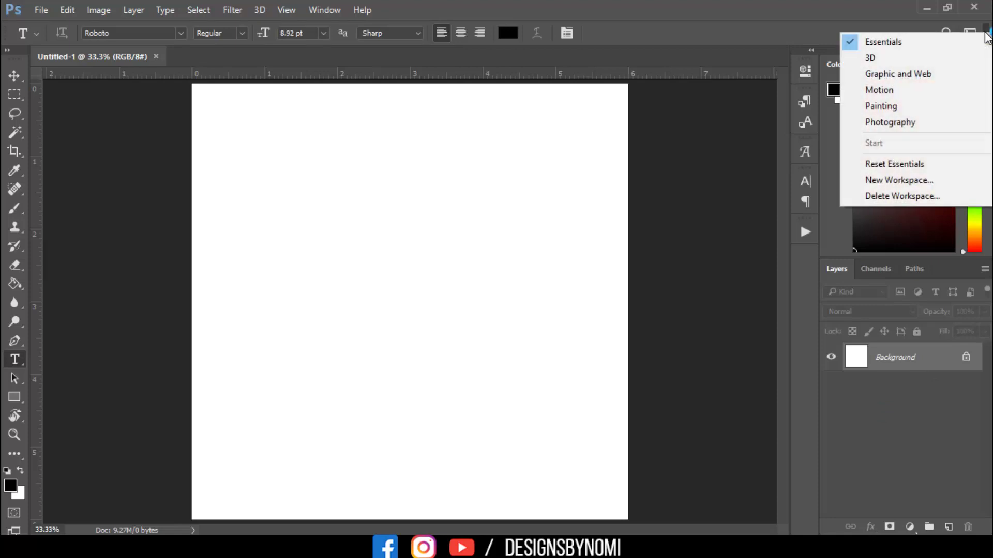
left_click(898, 55)
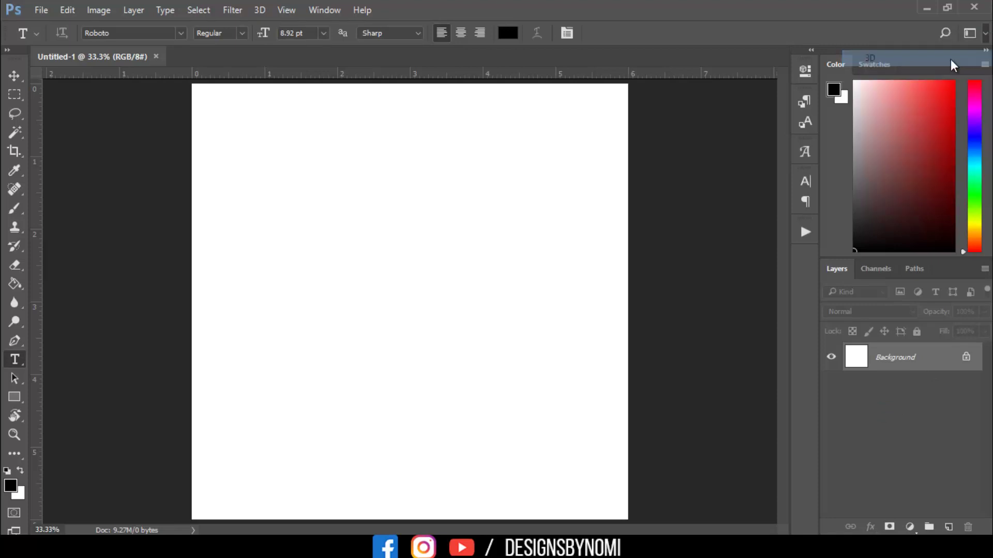
left_click(985, 35)
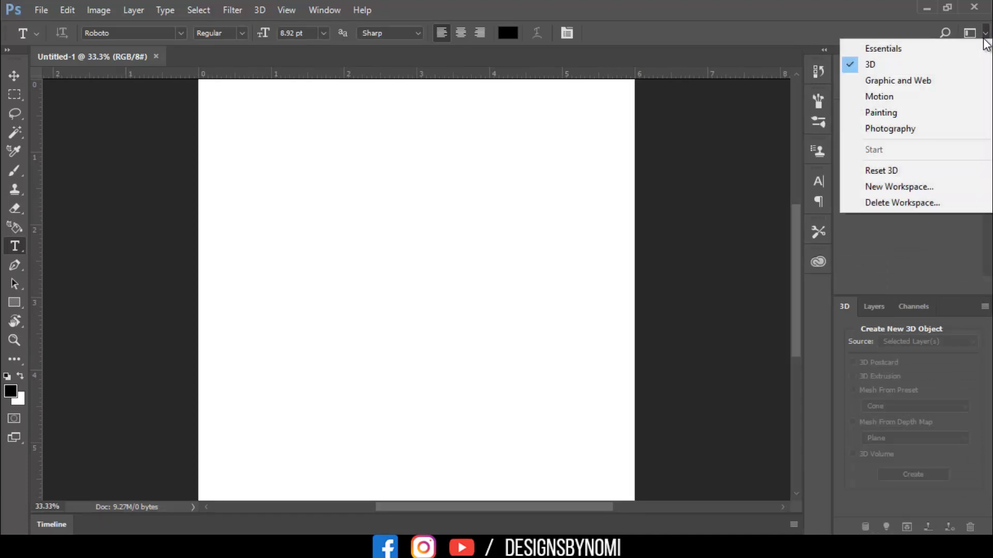
left_click(908, 81)
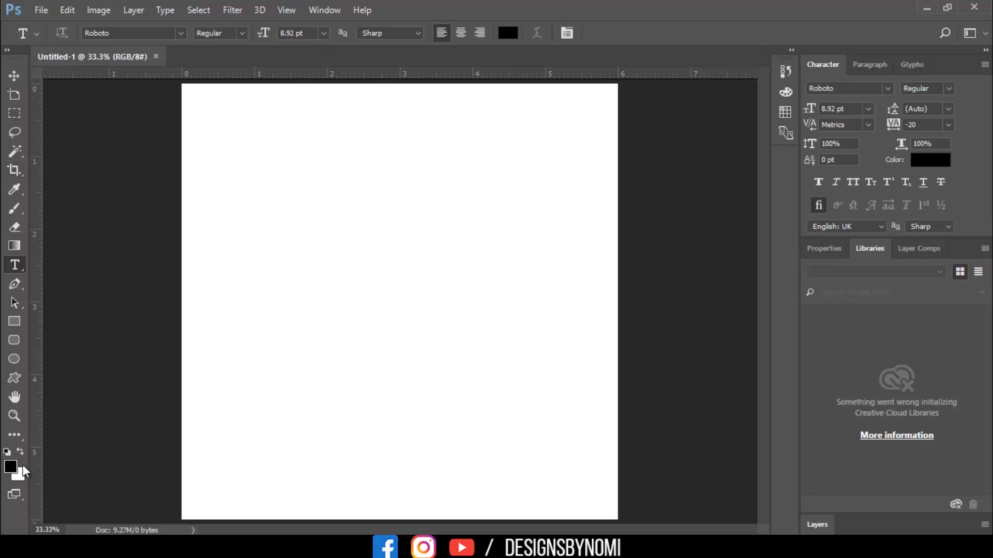
left_click(981, 34)
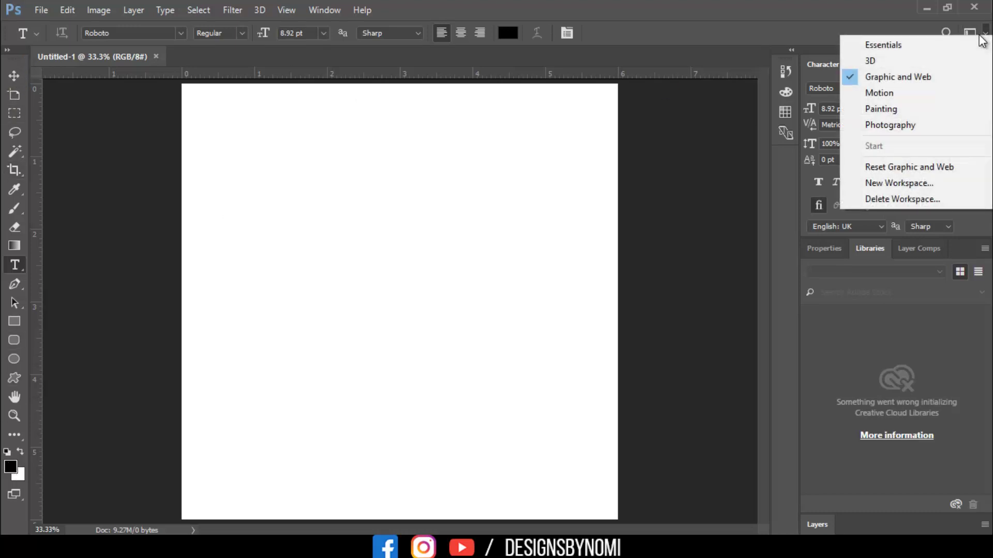
left_click(905, 96)
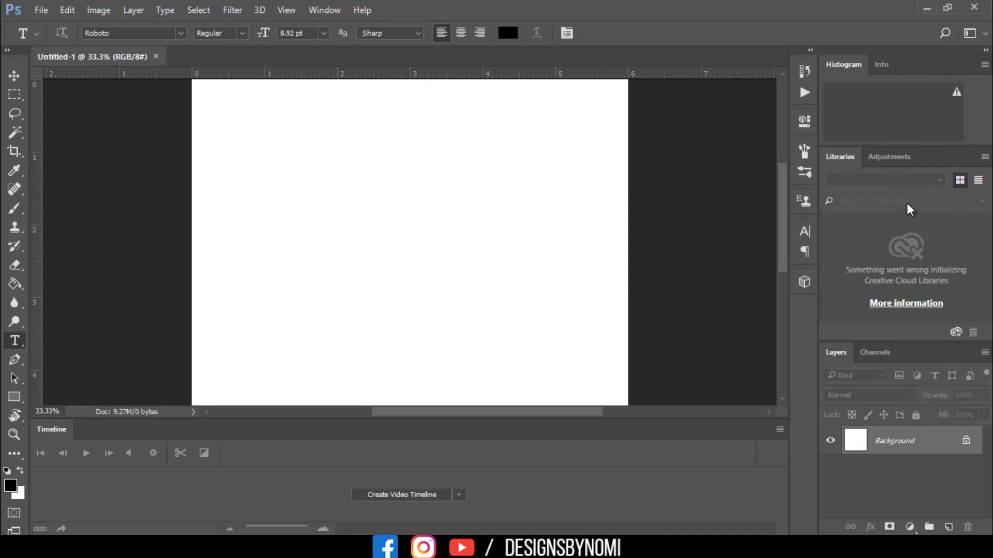
left_click(972, 32)
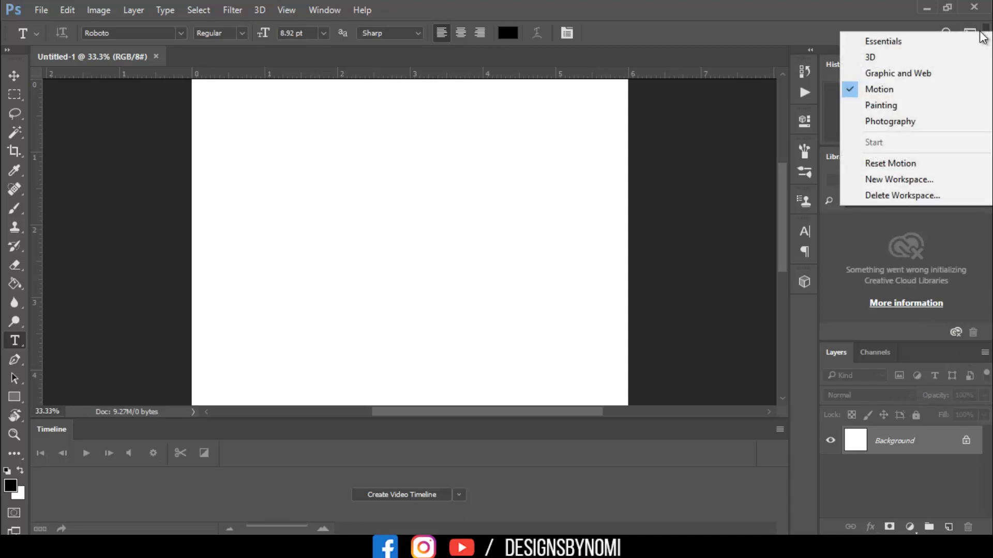
left_click(879, 103)
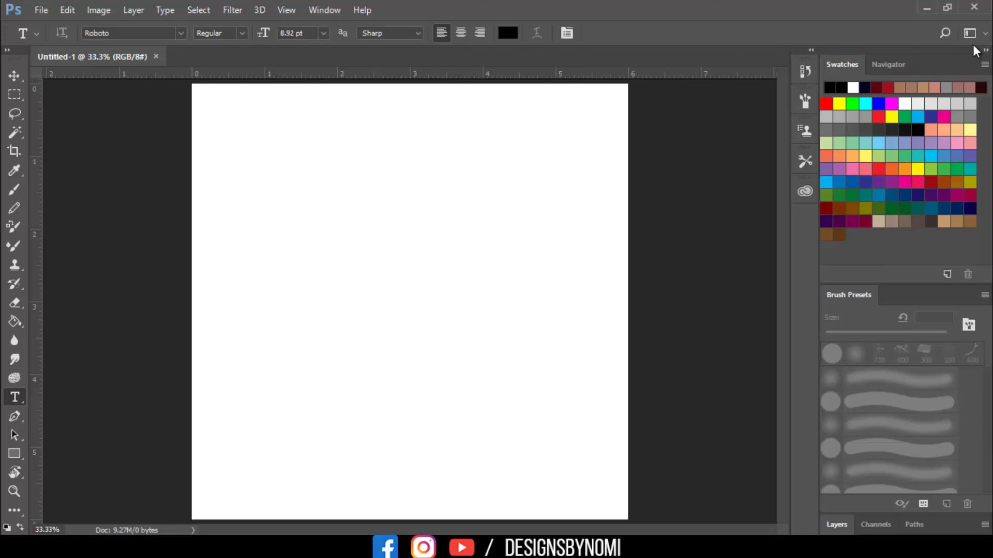
left_click(891, 66)
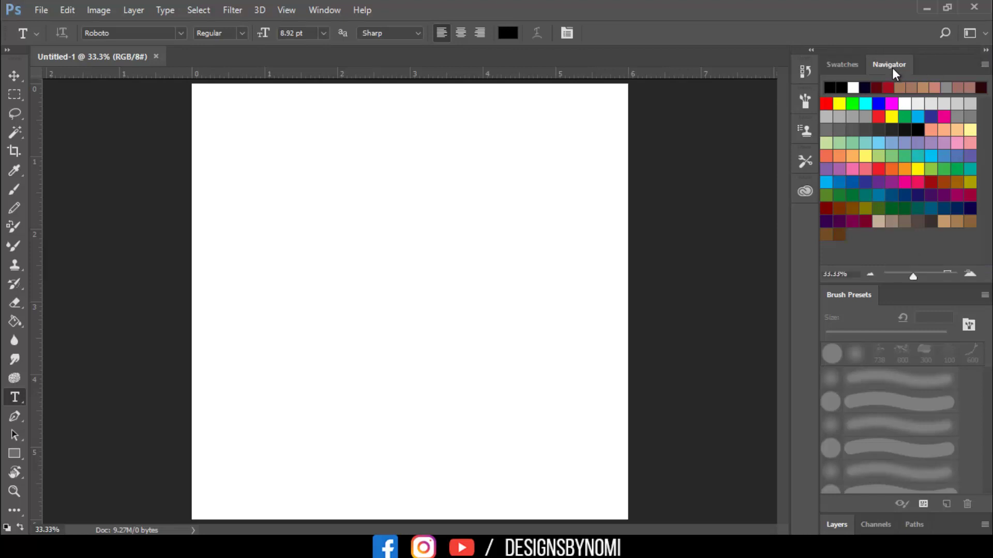
left_click(843, 64)
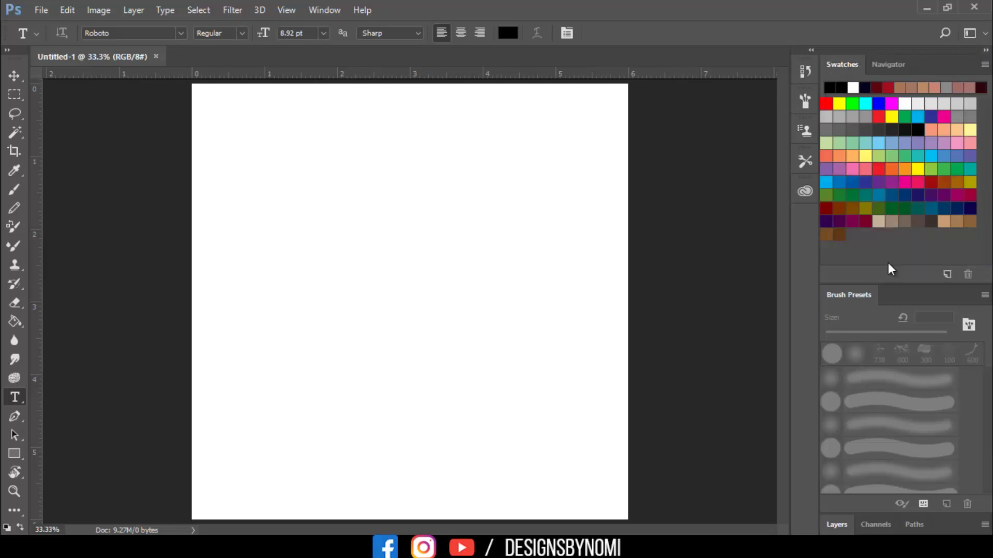
left_click(985, 33)
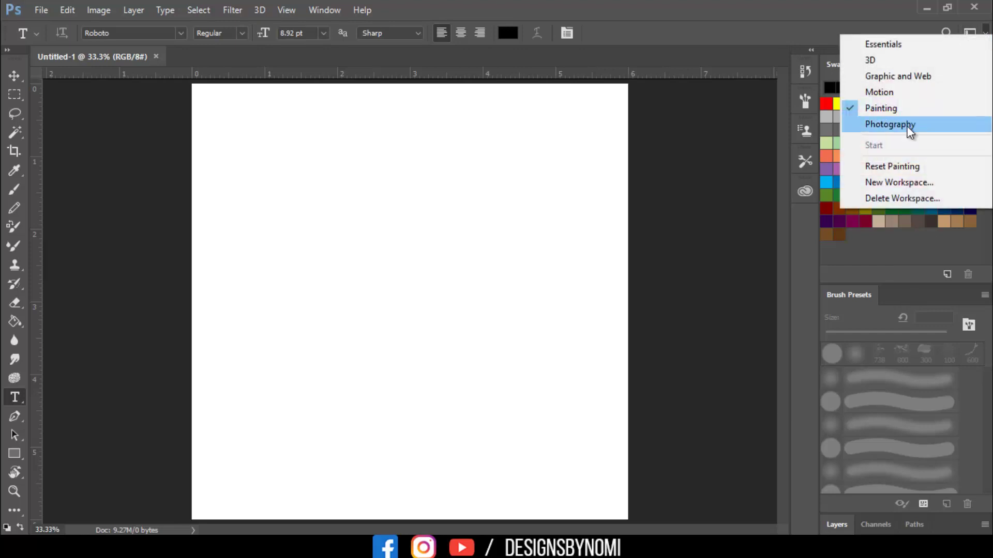
left_click(890, 125)
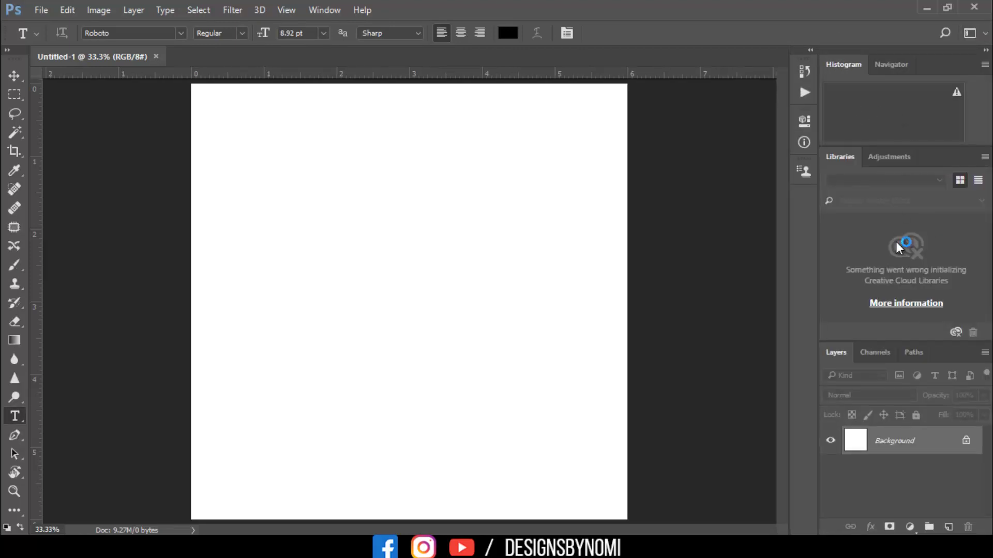
left_click(985, 33)
left_click(923, 50)
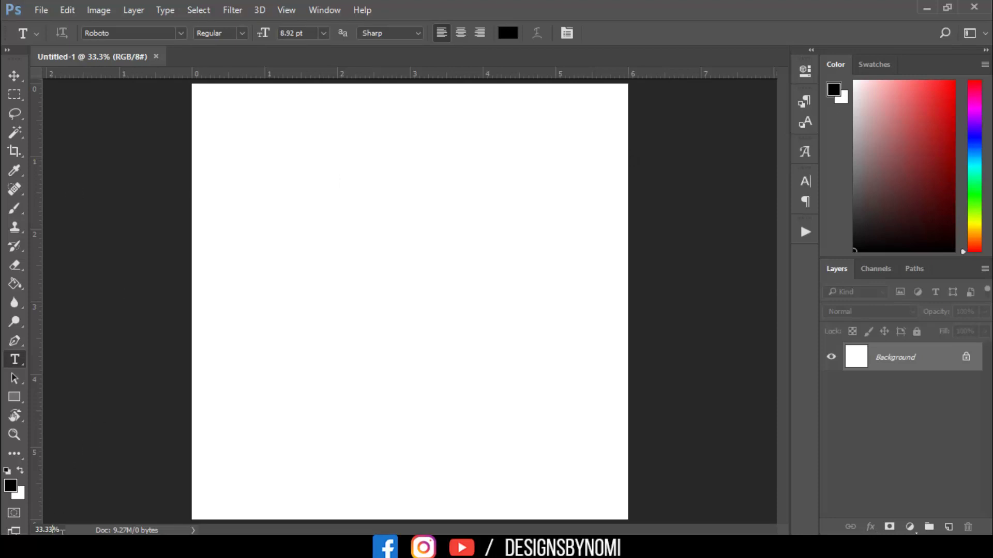
Set the canvas zoom to 50% from the status bar
key("BackSpace")
key("BackSpace")
key("BackSpace")
key("BackSpace")
key("BackSpace")
type("5")
type("0")
key("Return")
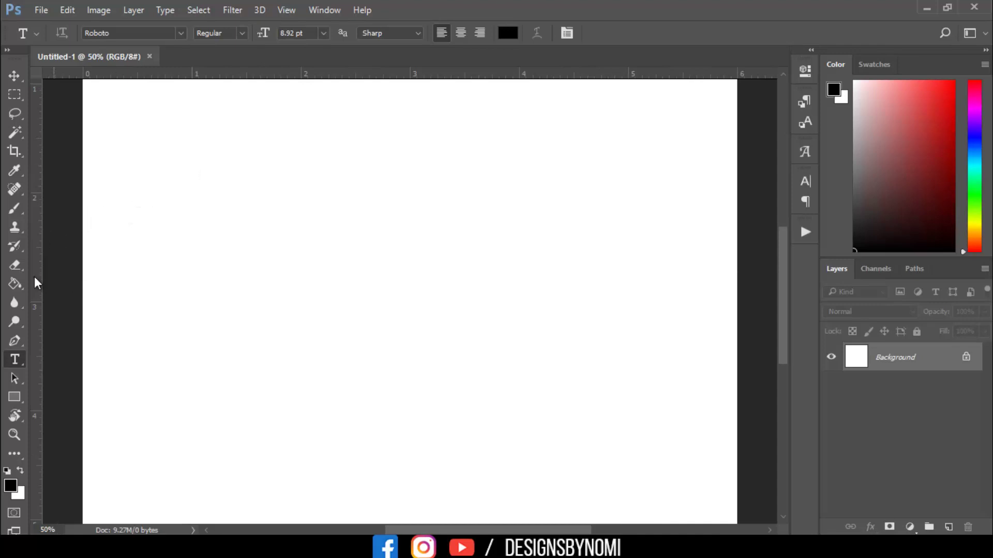
Zoom out to 33.3% with an Alt-click of the Zoom tool, then open the status-bar info options
left_click(14, 435)
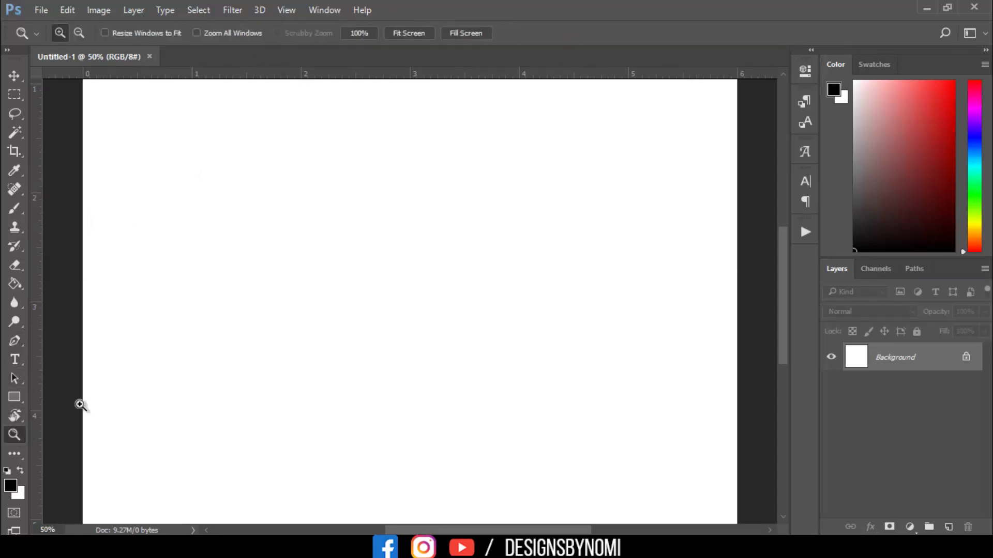
key("alt")
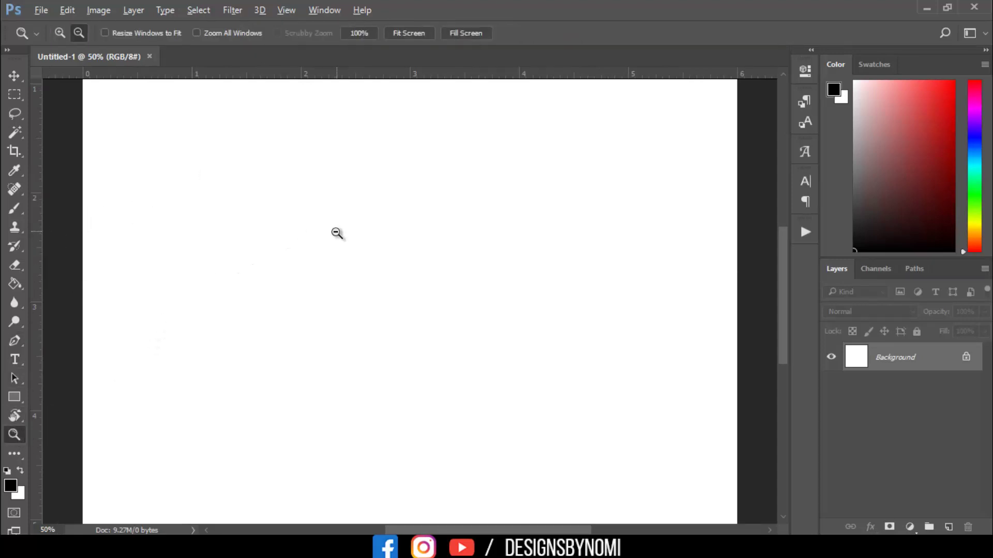
left_click(338, 233, "alt")
key("alt")
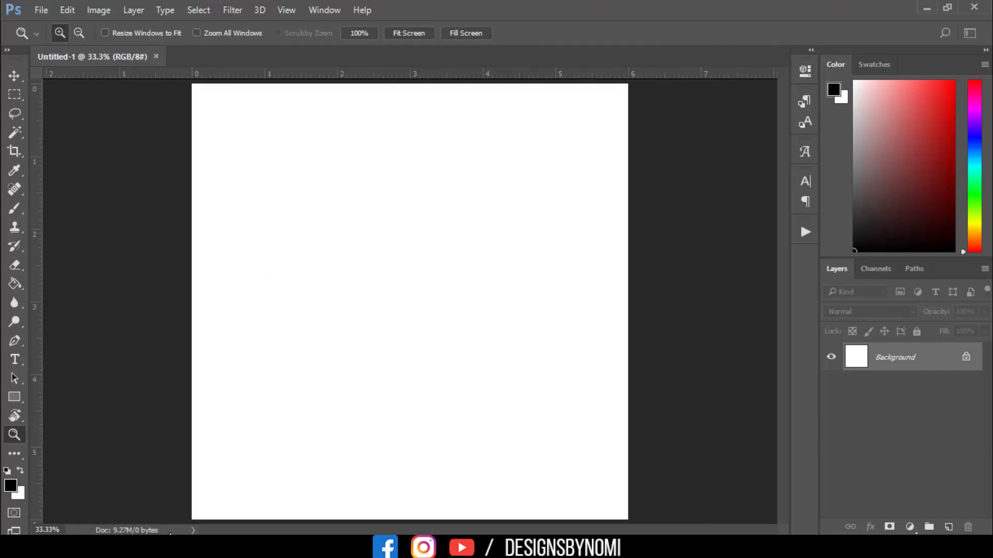
left_click(193, 530)
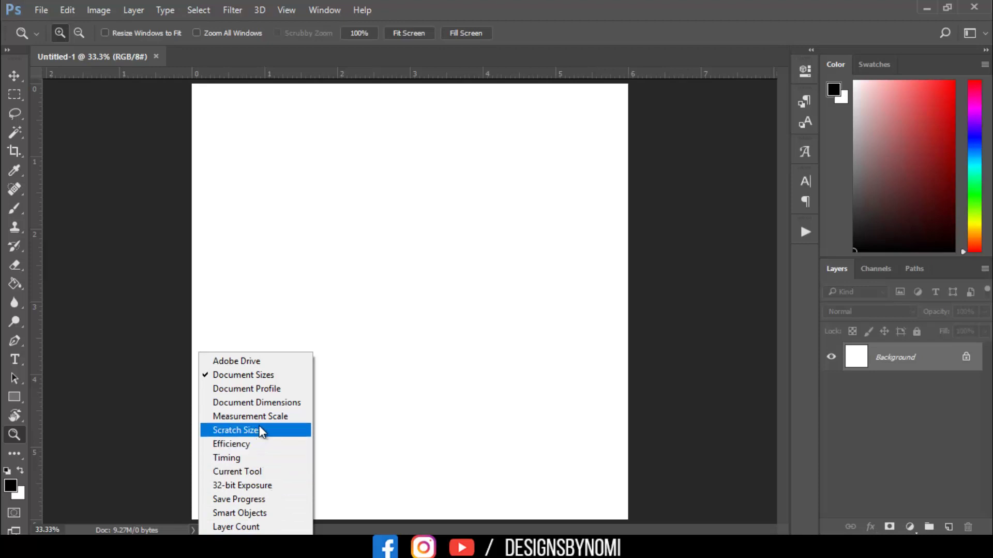
Keep Document Sizes as the status-bar info and dismiss the options list
left_click(268, 377)
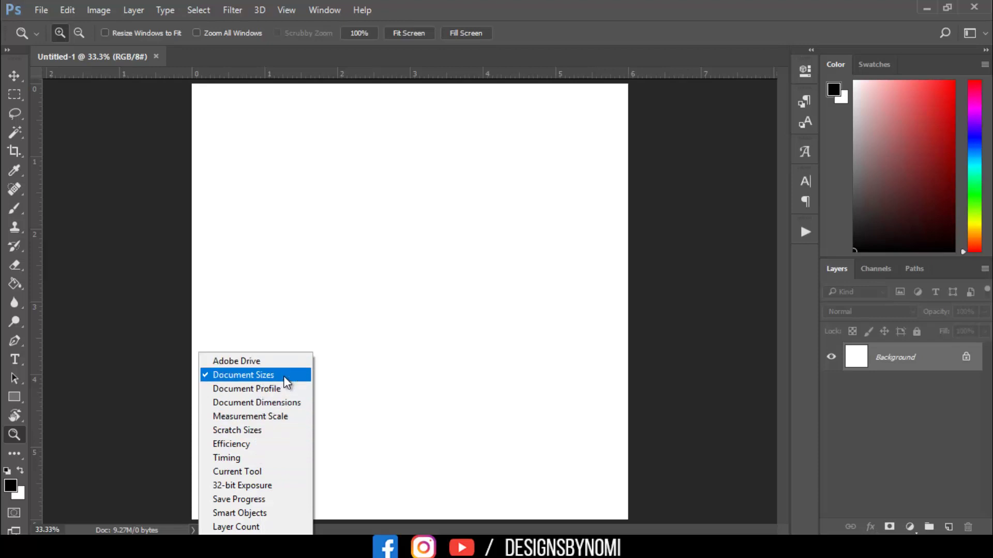
left_click(99, 344)
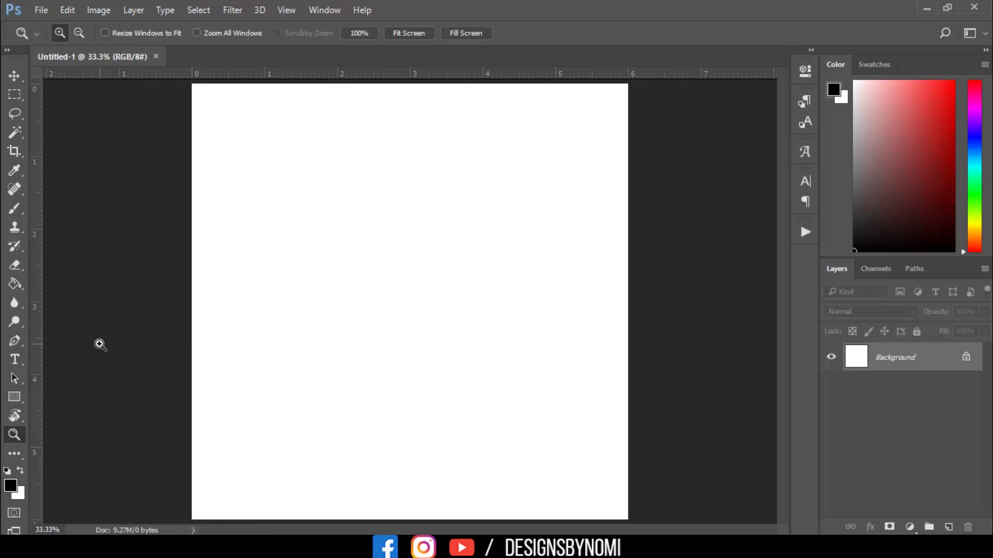